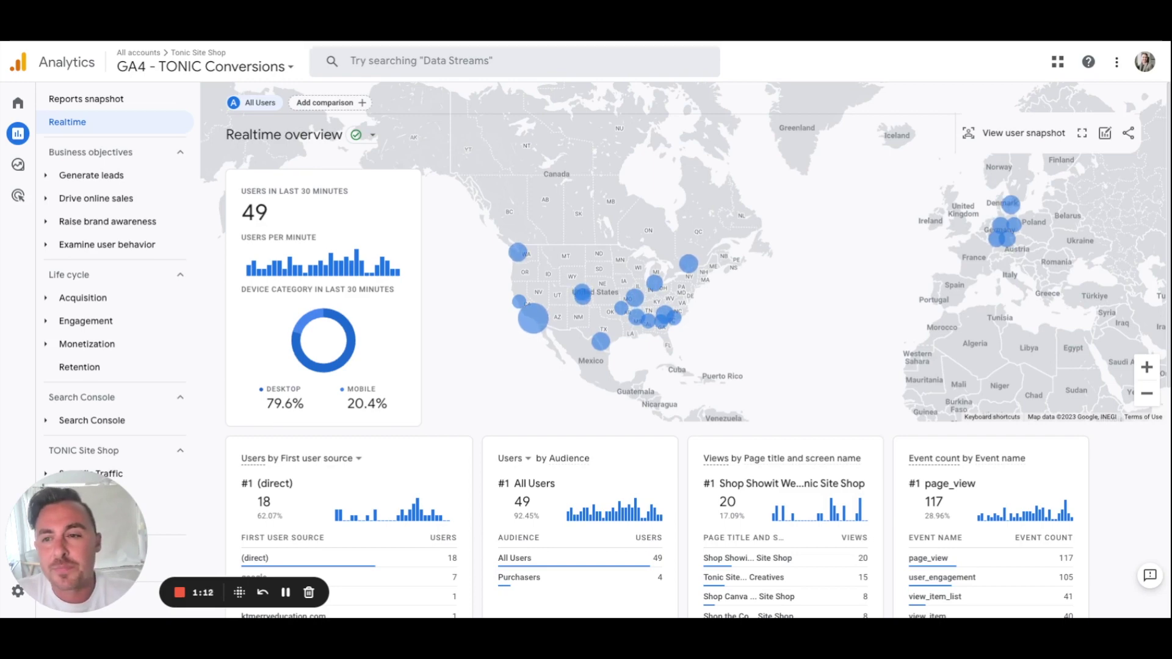
Step: Review the Realtime cards, then expand Acquisition under Life cycle in the Reports sidebar
mouse_move(30, 133)
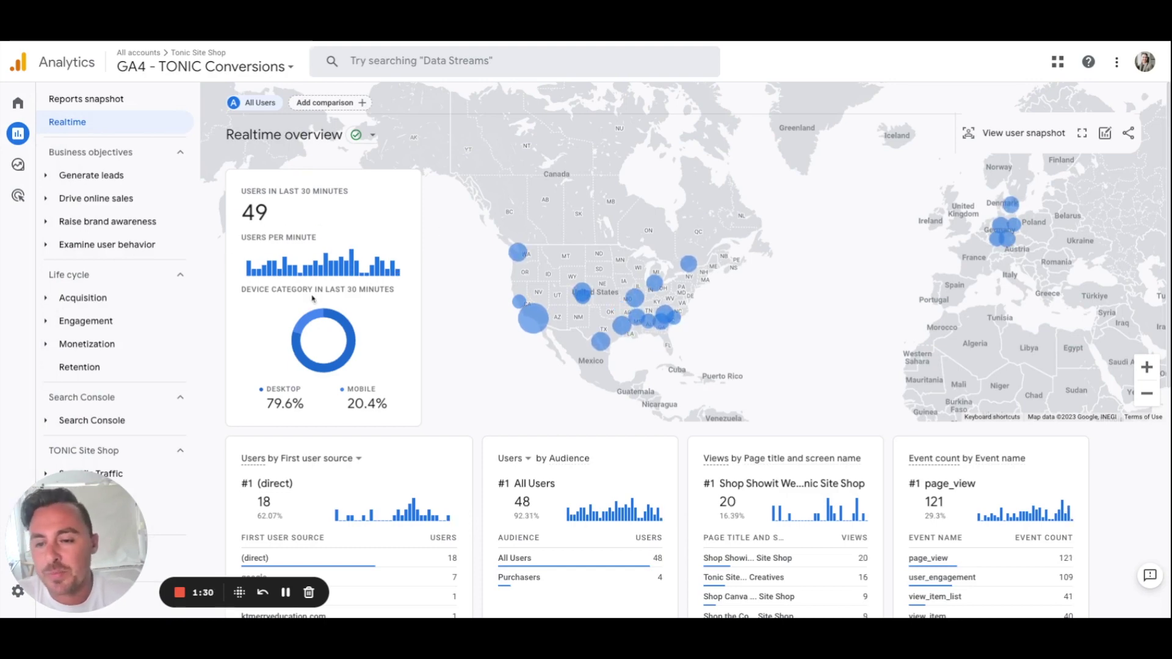
mouse_move(282, 394)
mouse_move(372, 403)
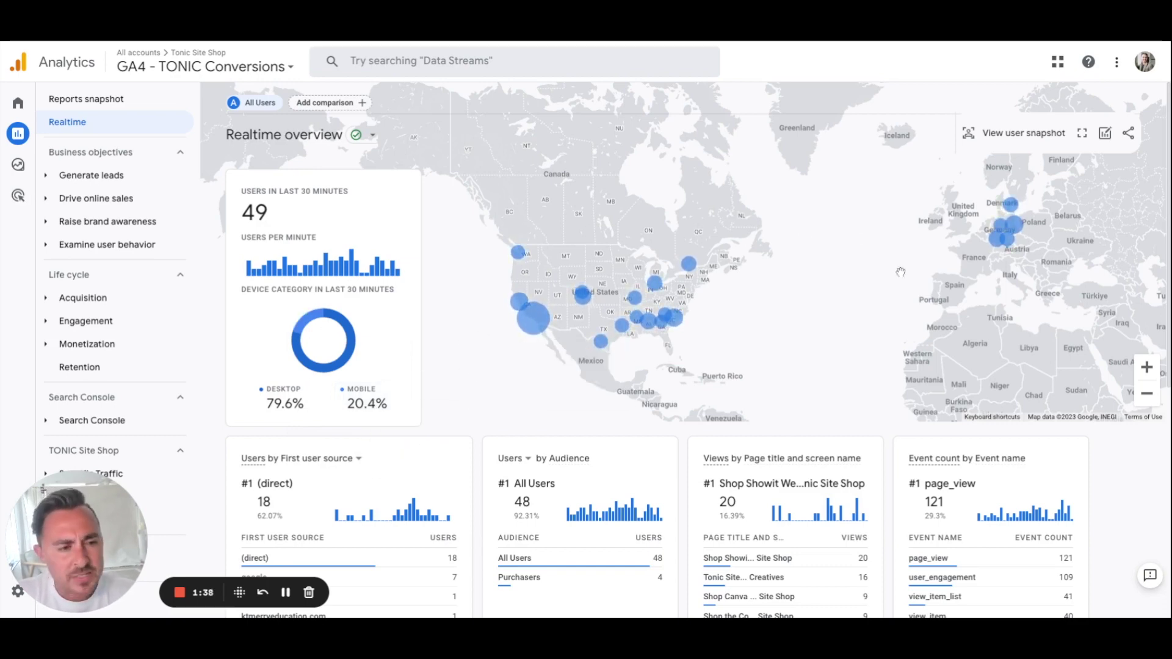
mouse_move(670, 334)
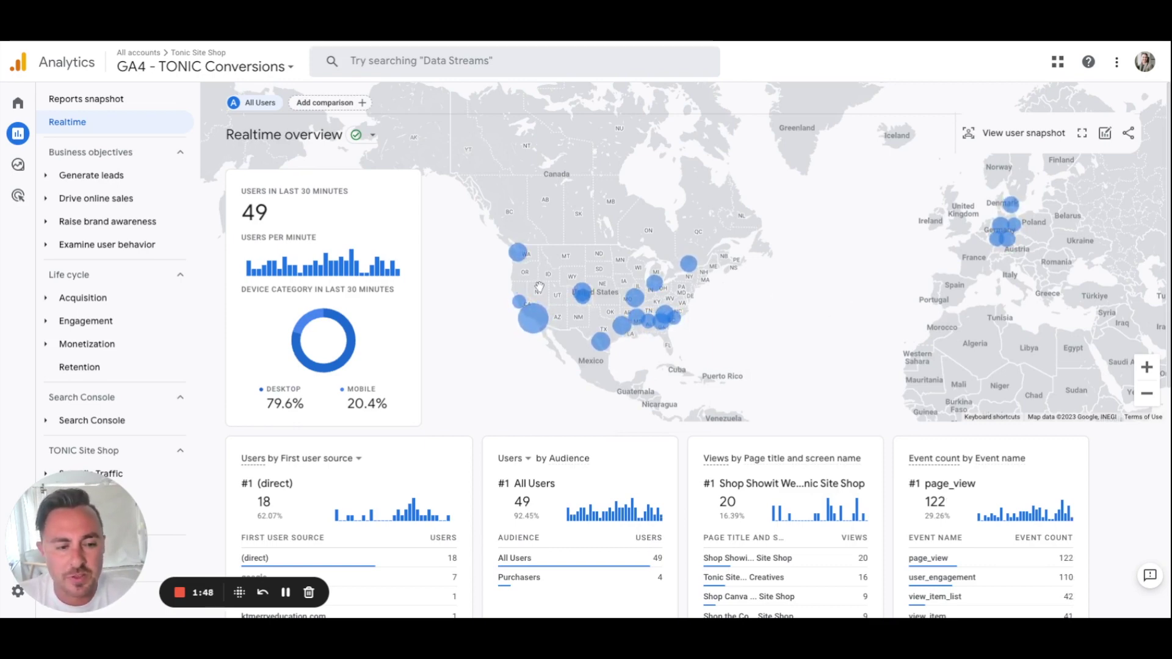
scroll(539, 287, down, 4)
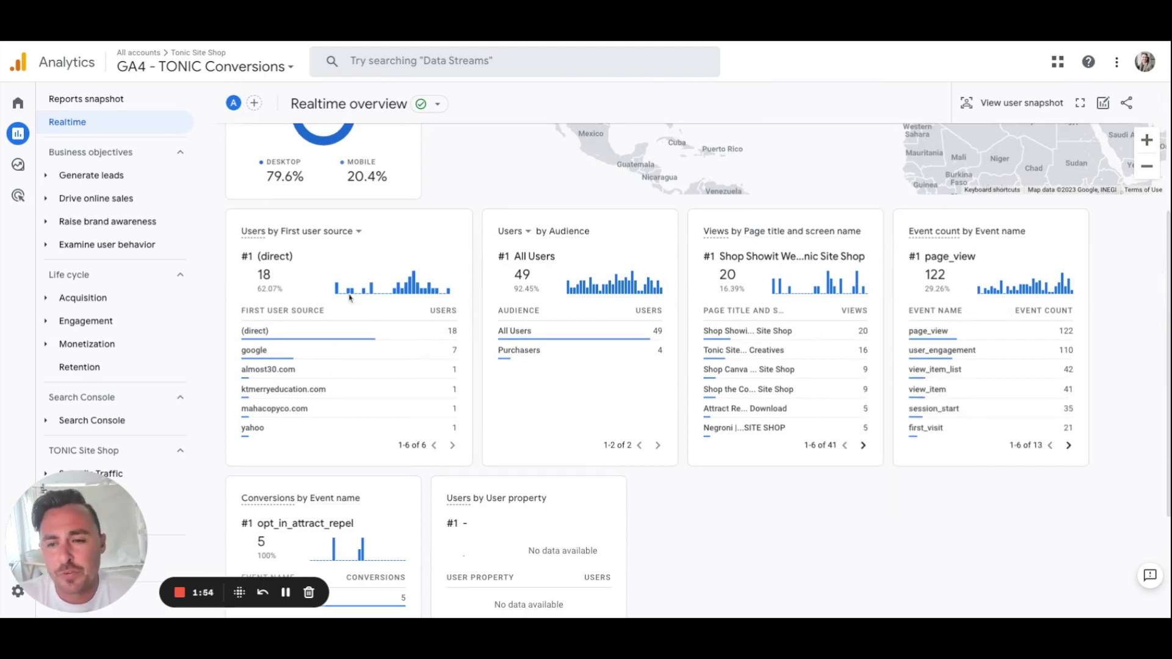
mouse_move(380, 357)
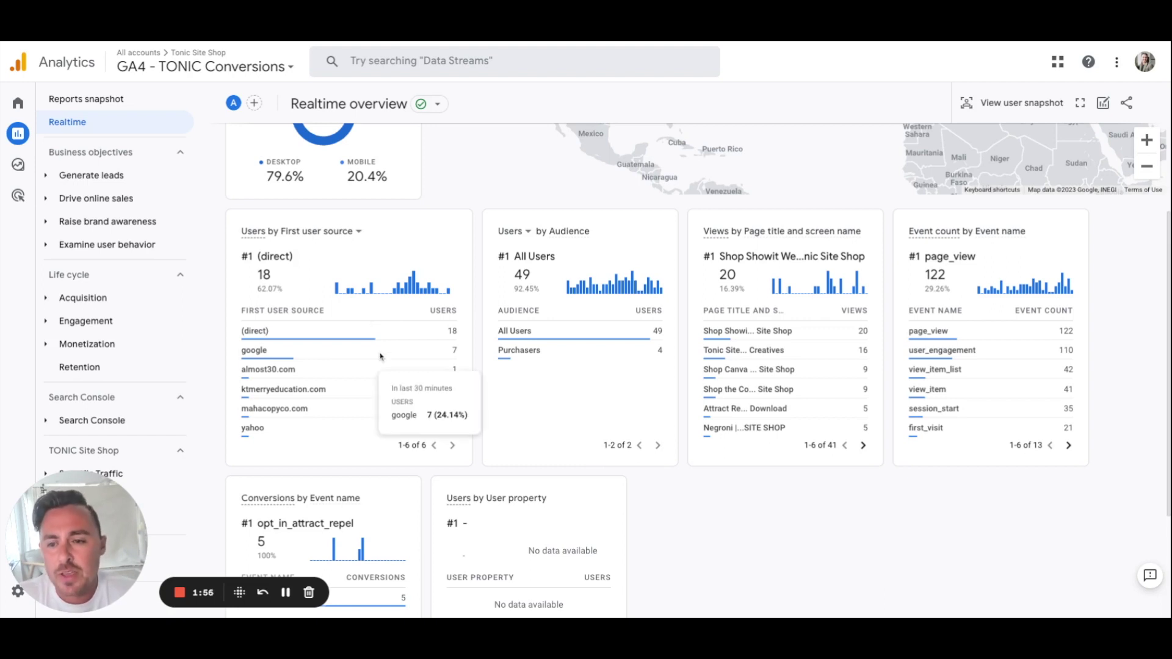
mouse_move(378, 313)
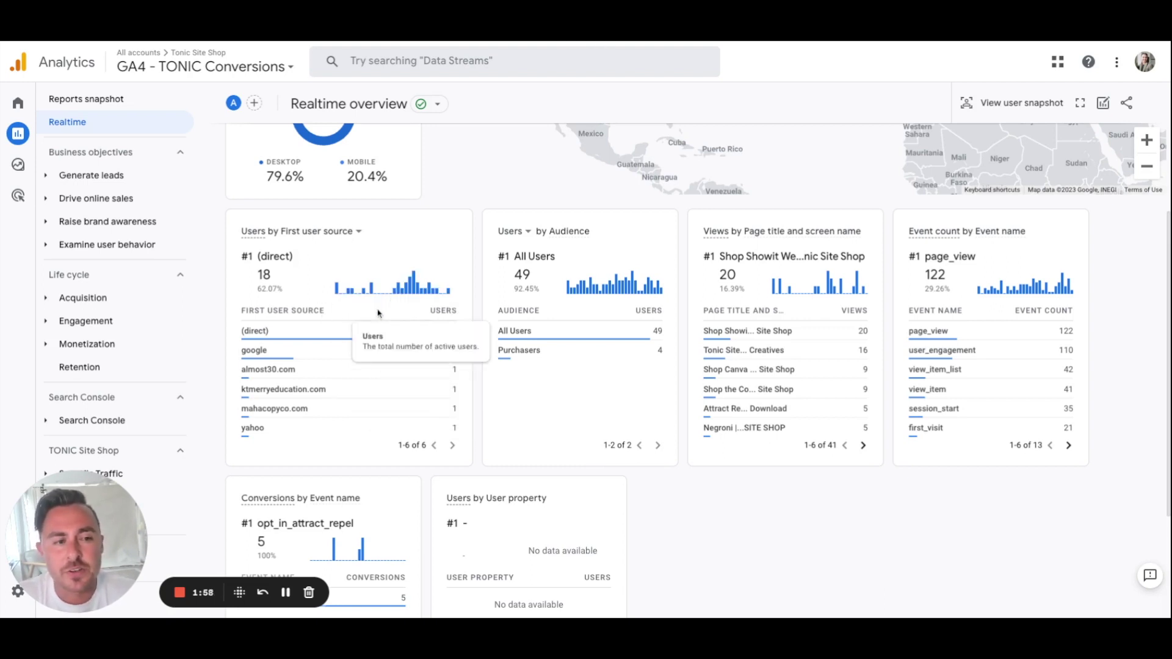
scroll(383, 306, up, 4)
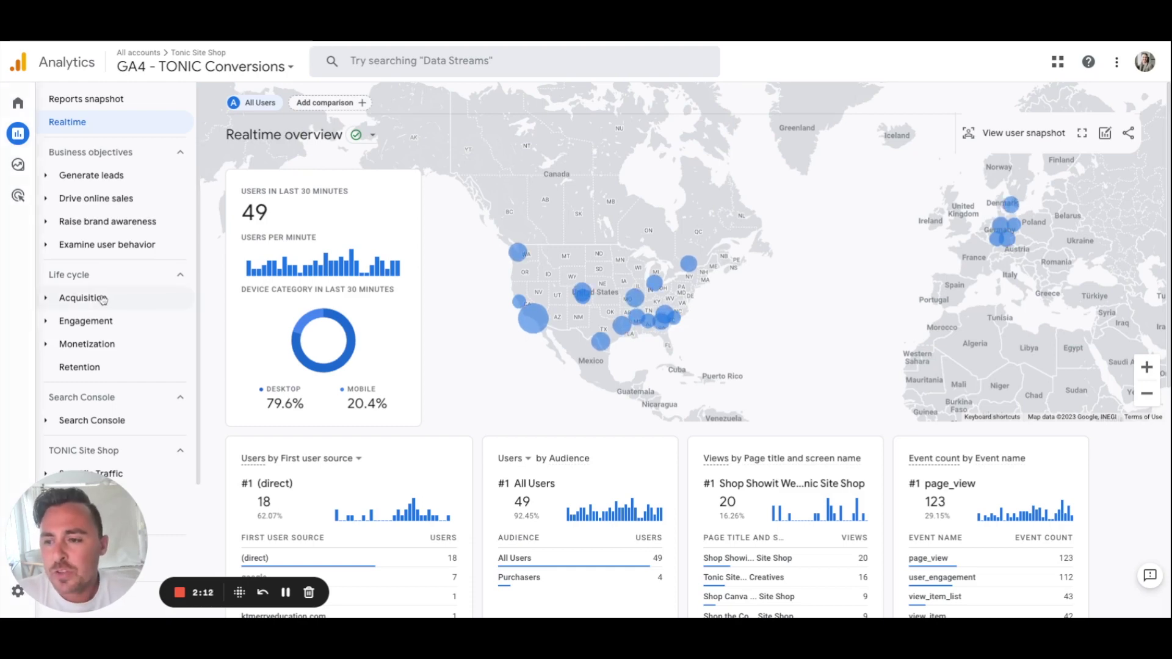
click(52, 299)
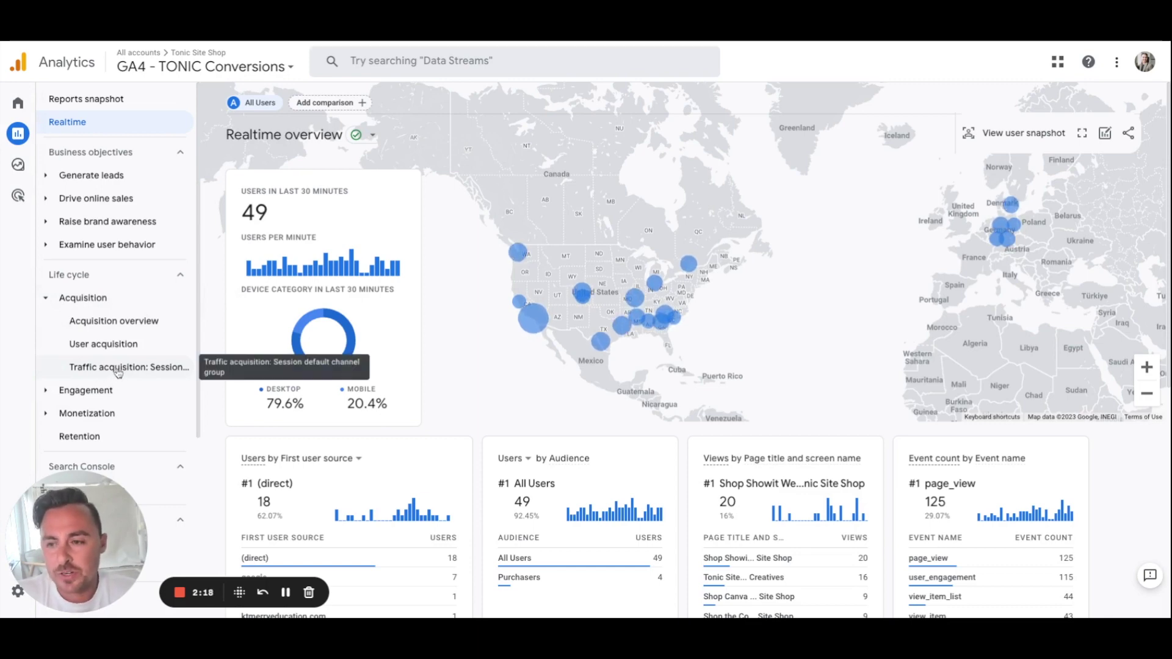
Step: Open Traffic acquisition and remove the Session source / medium secondary dimension from its table
click(119, 372)
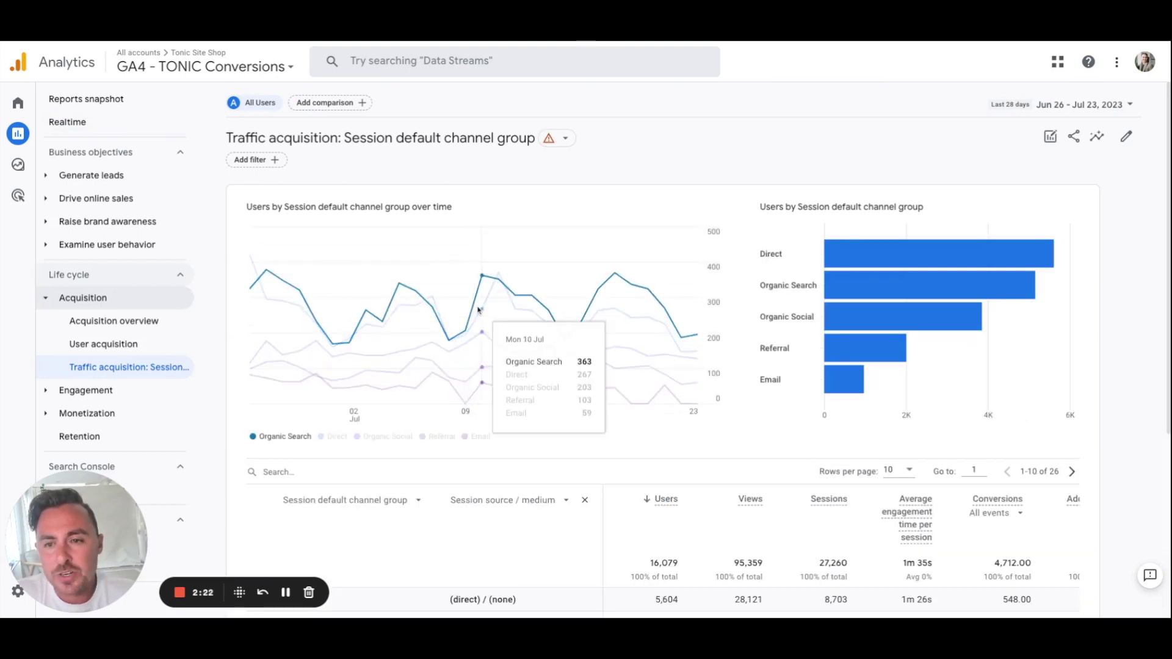
scroll(659, 183, down, 5)
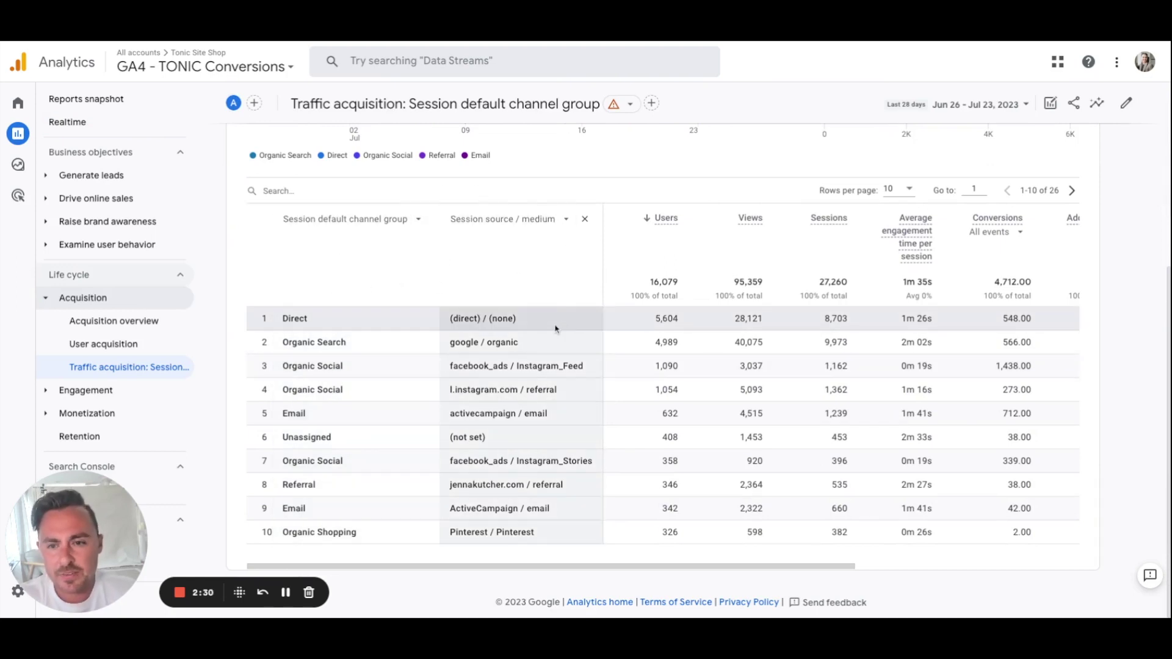
click(584, 219)
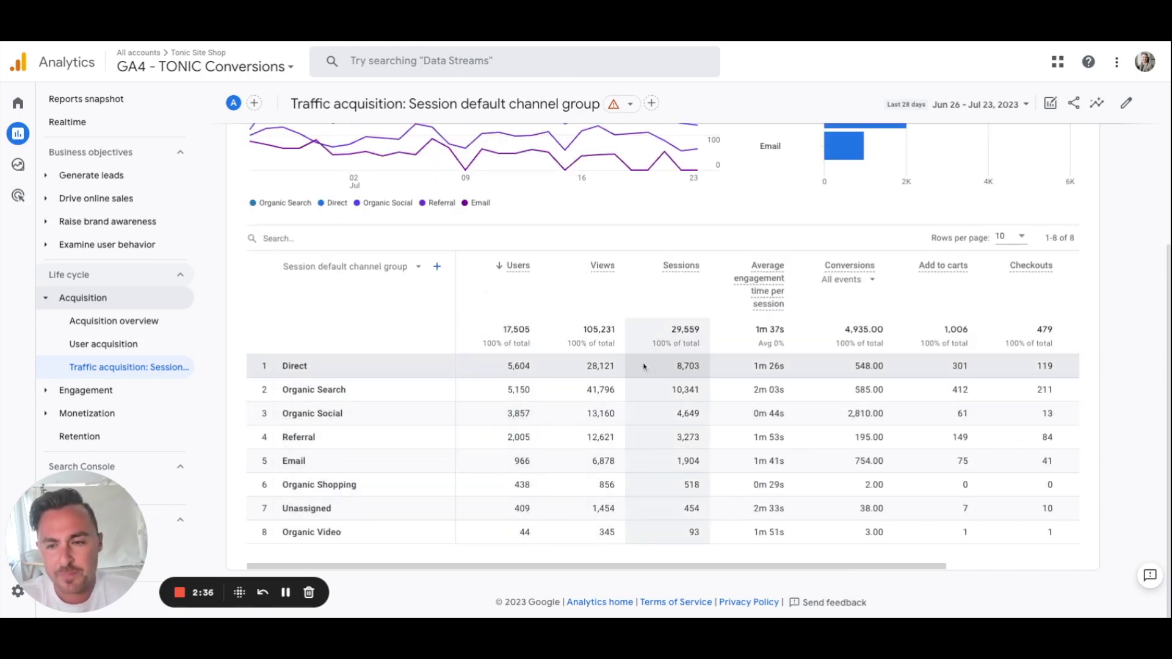
scroll(366, 279, up, 4)
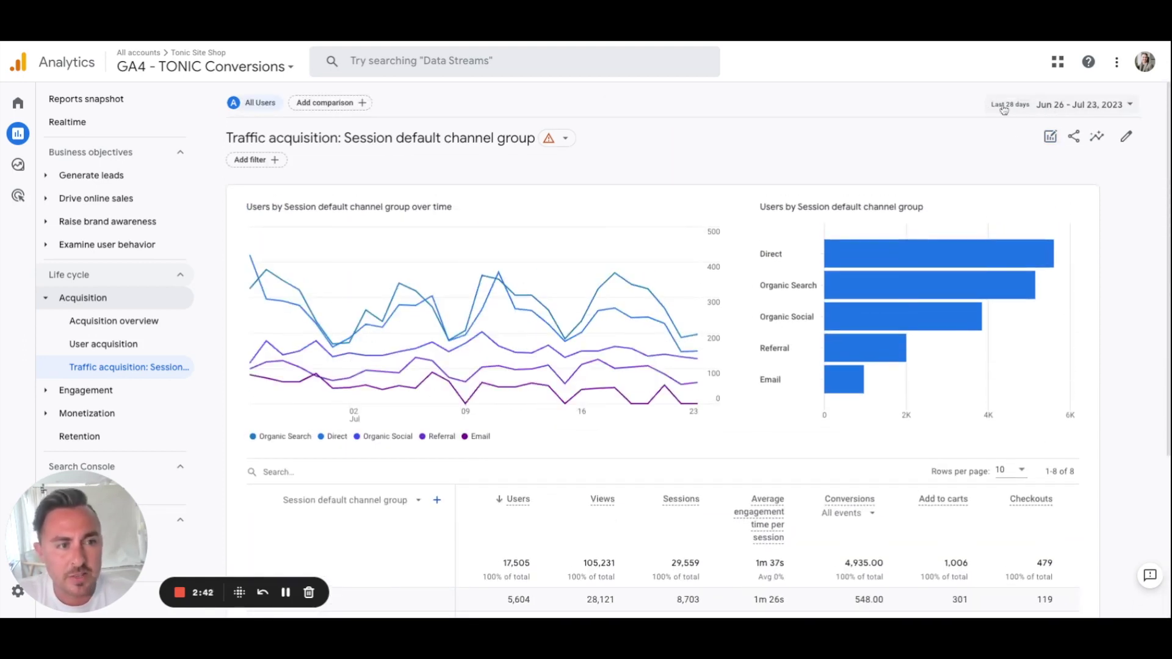
click(1062, 106)
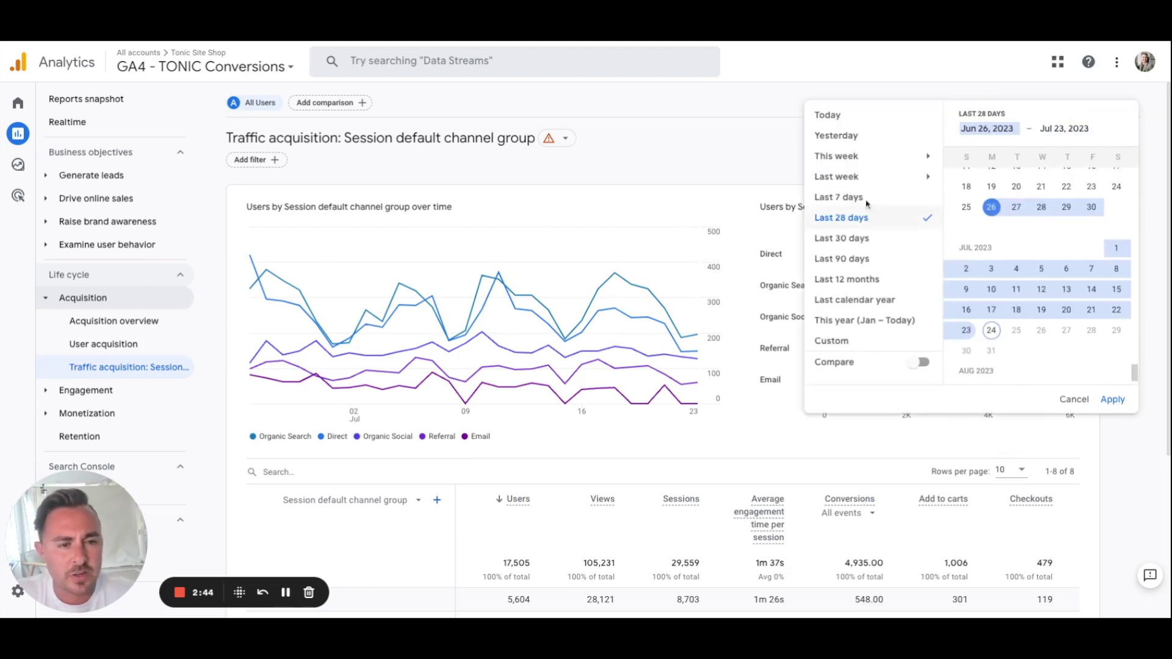
click(737, 143)
scroll(459, 178, down, 3)
scroll(420, 210, down, 1)
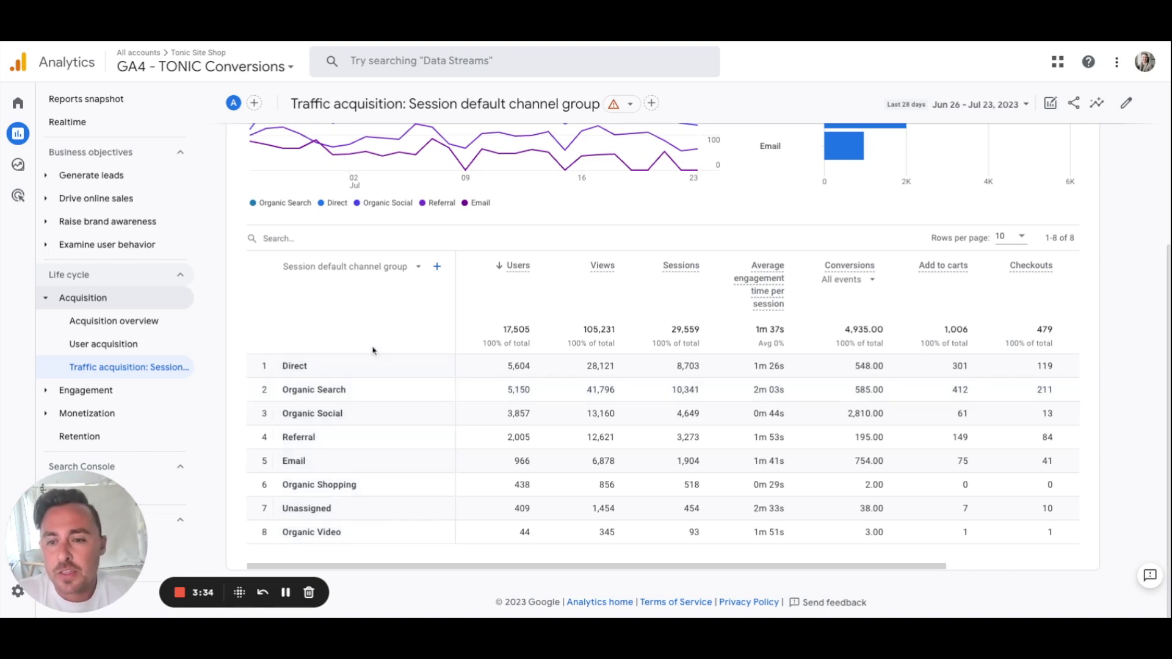
click(365, 272)
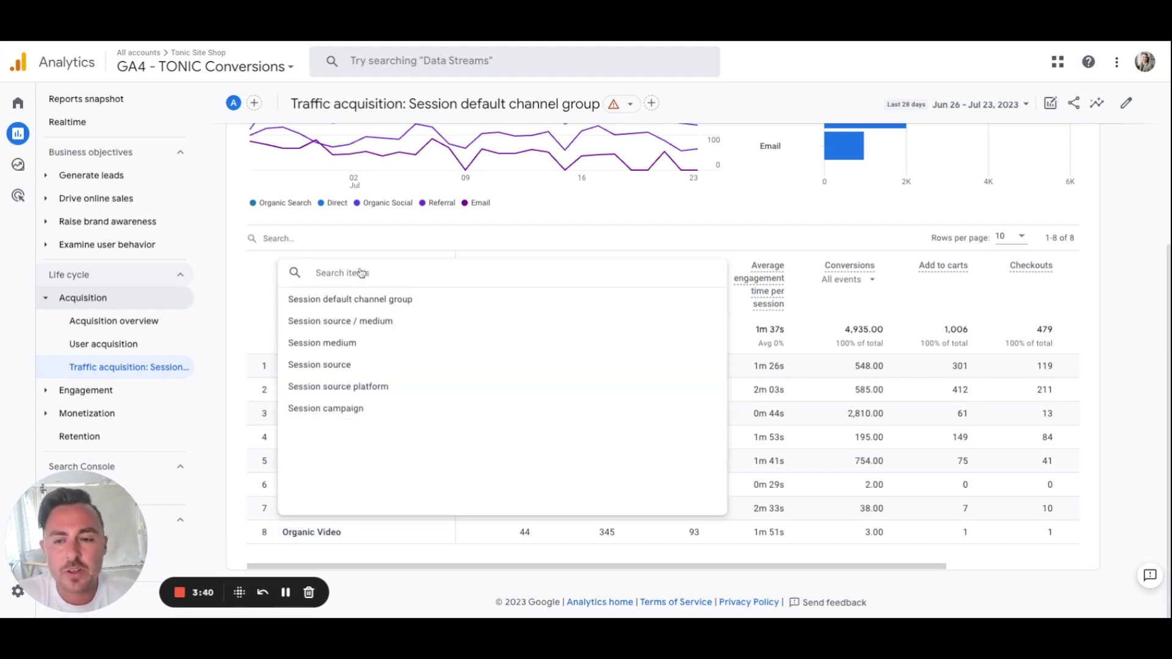
Step: Switch the Traffic acquisition table's primary dimension from channel group to Session source / medium
click(261, 284)
click(338, 274)
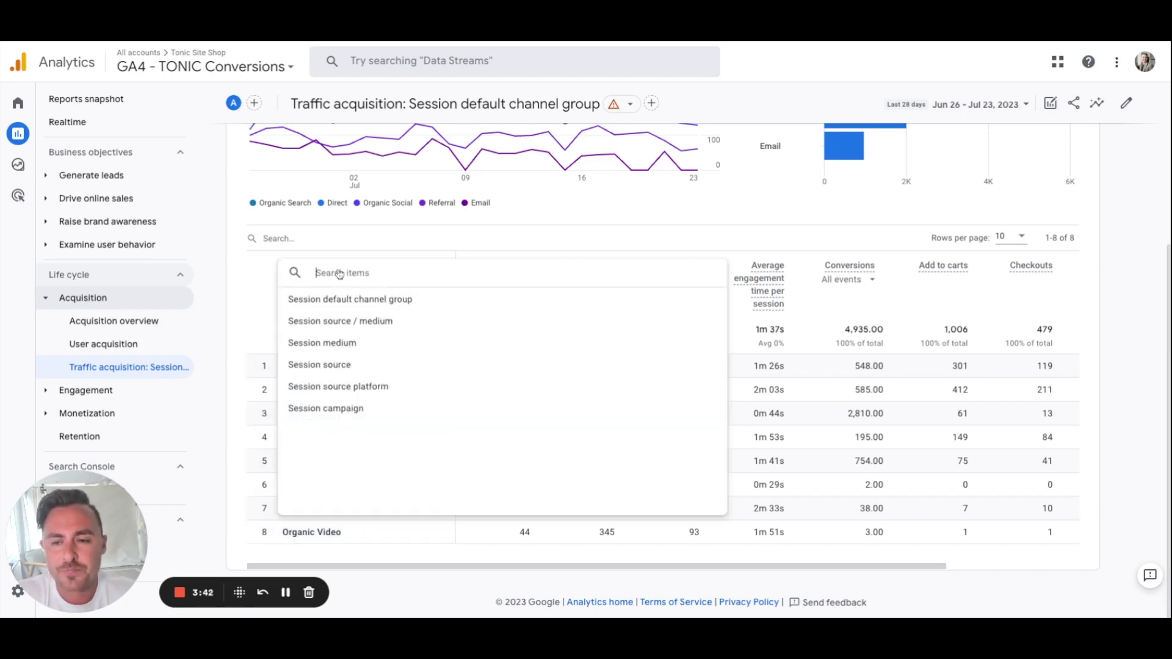
click(364, 321)
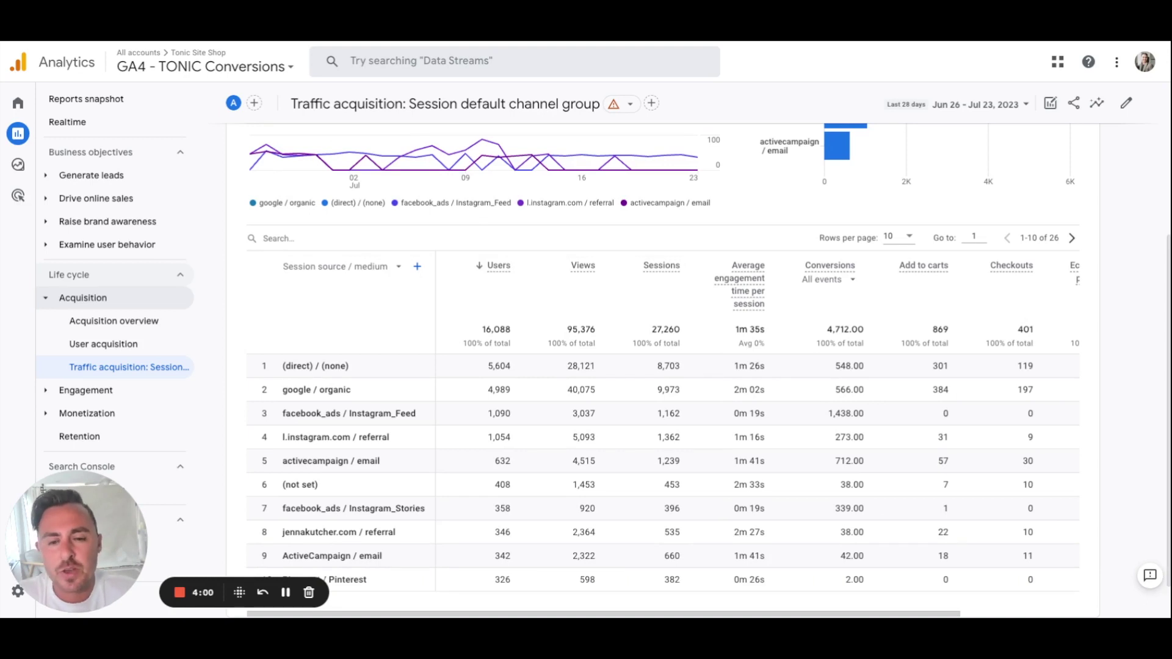
scroll(312, 318, down, 1)
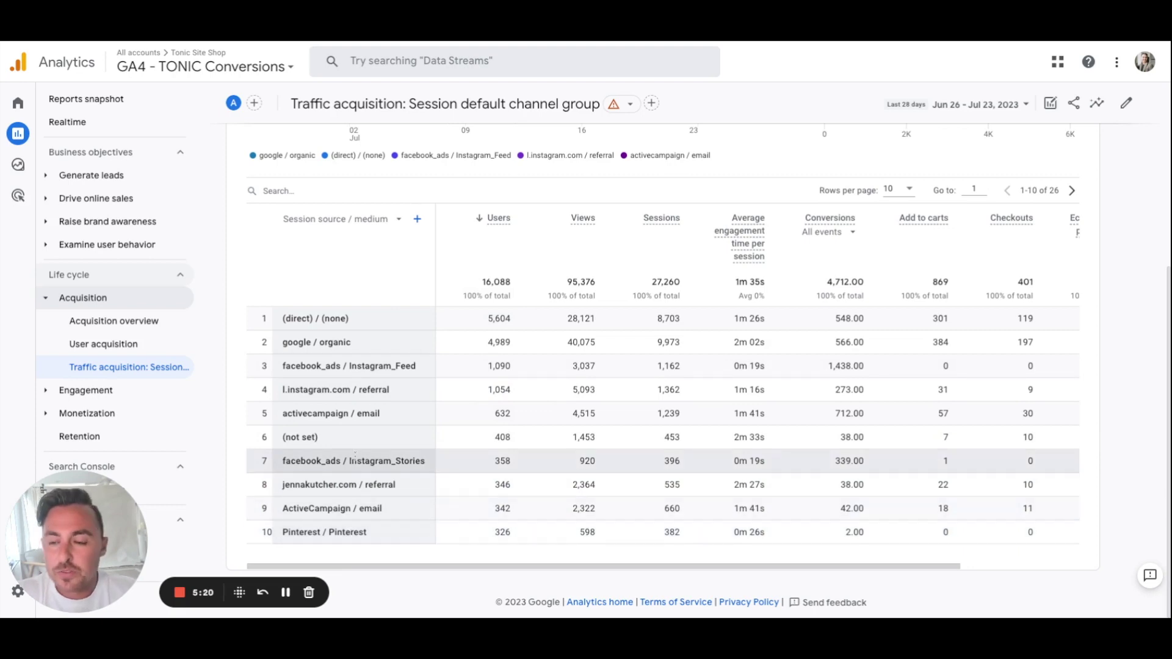
scroll(356, 459, up, 2)
scroll(355, 459, up, 4)
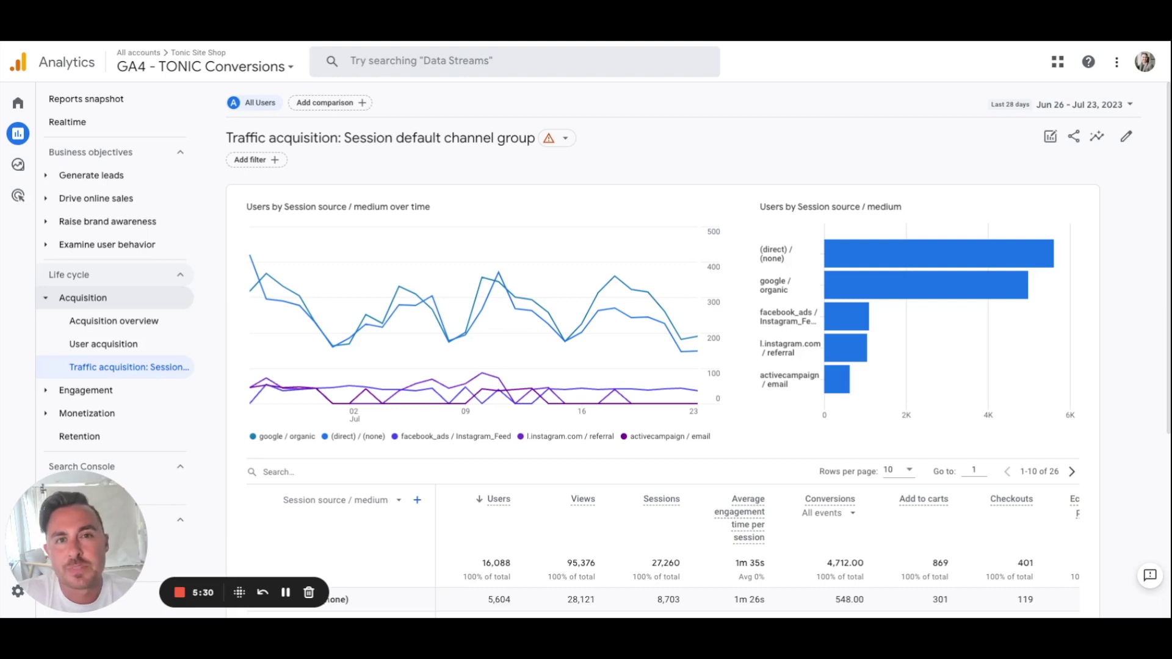
click(1065, 105)
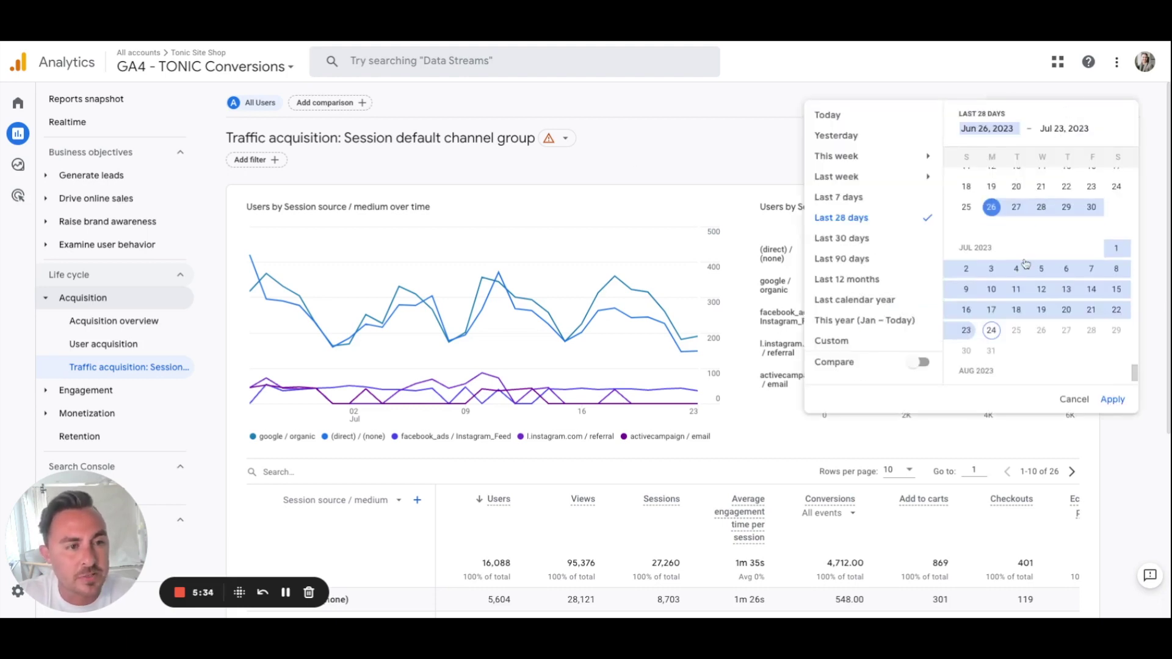
scroll(1025, 263, up, 3)
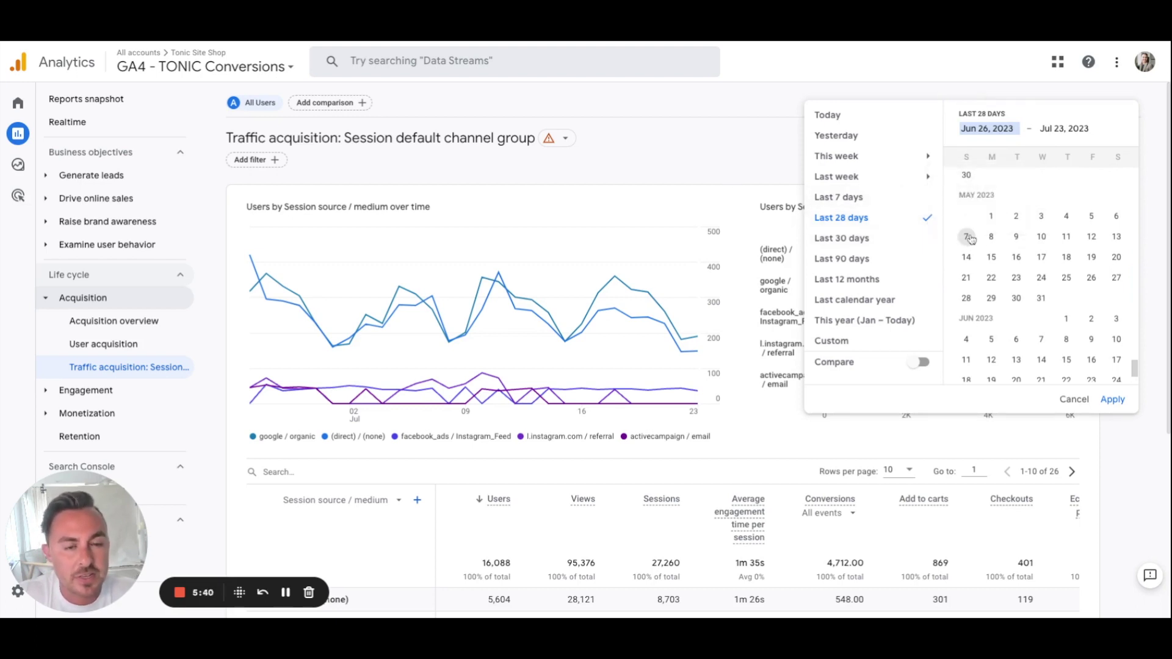
click(742, 174)
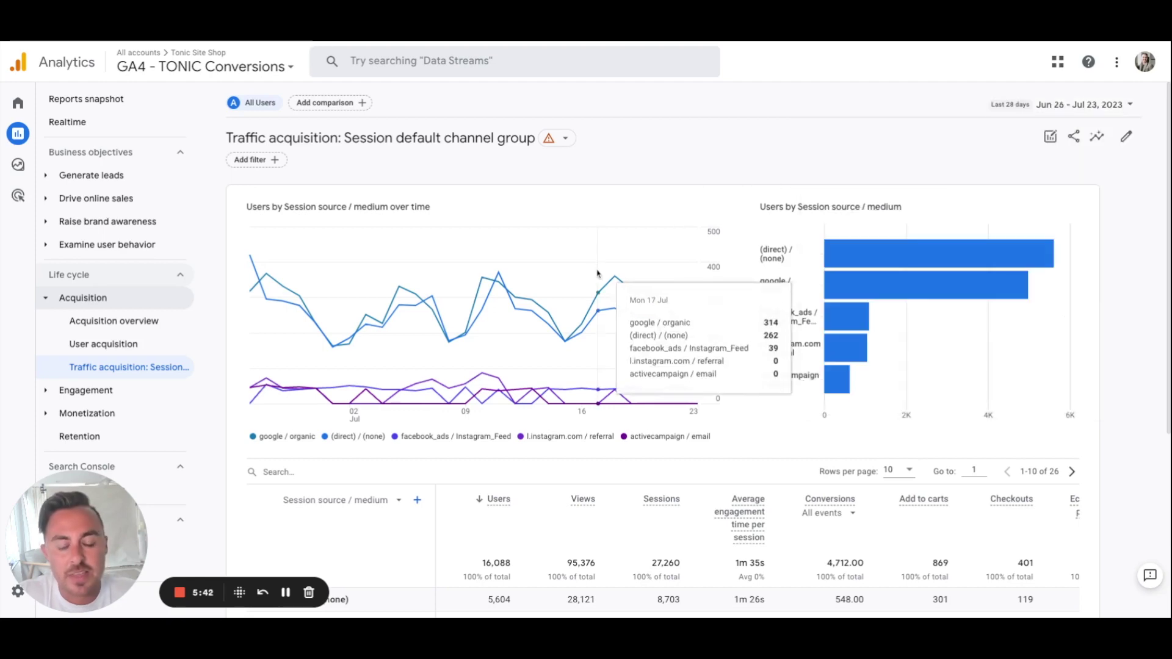
scroll(598, 274, down, 5)
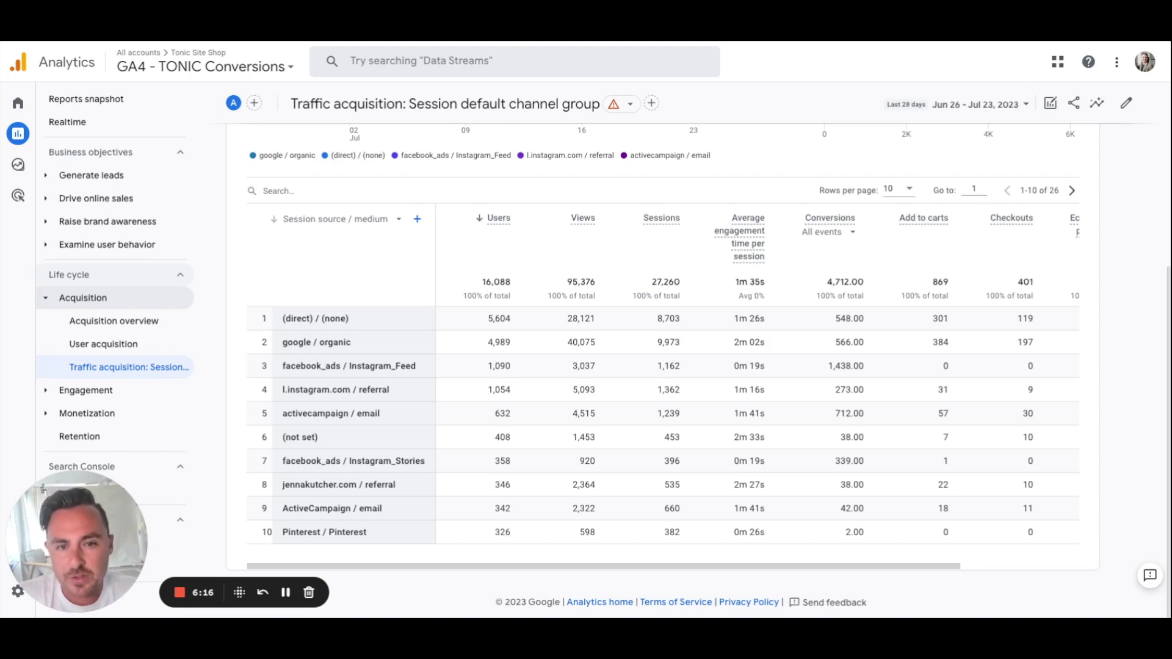
Step: Expand Life cycle > Engagement and open 'Pages and screens: Page path and screen class'
mouse_move(7, 126)
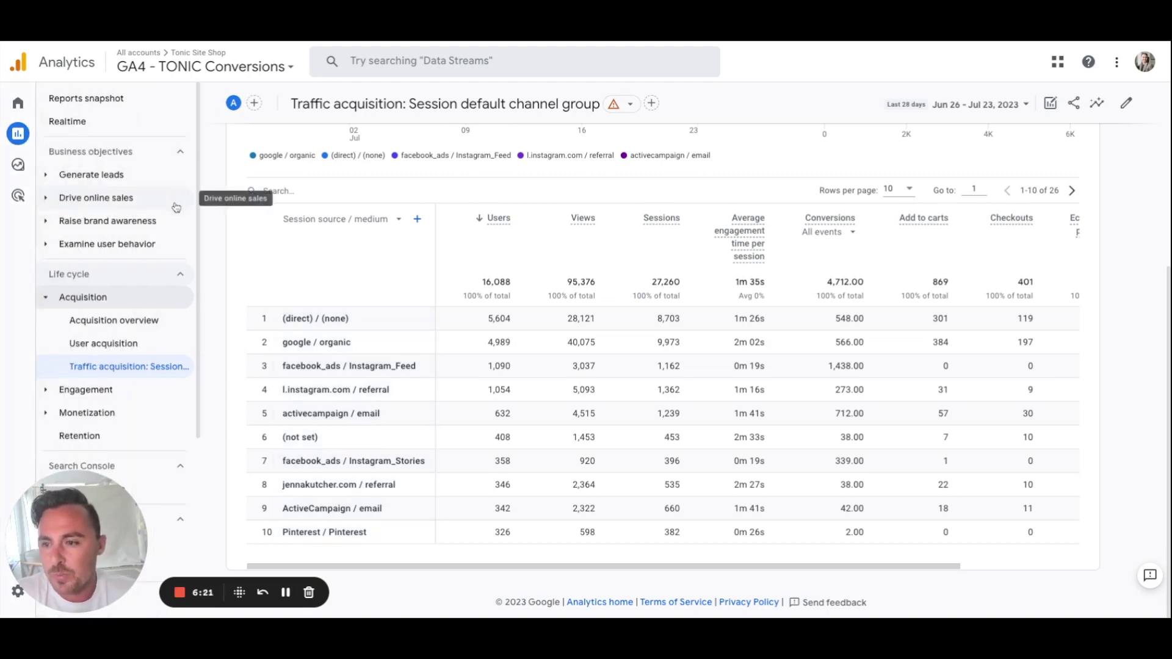
scroll(176, 207, down, 1)
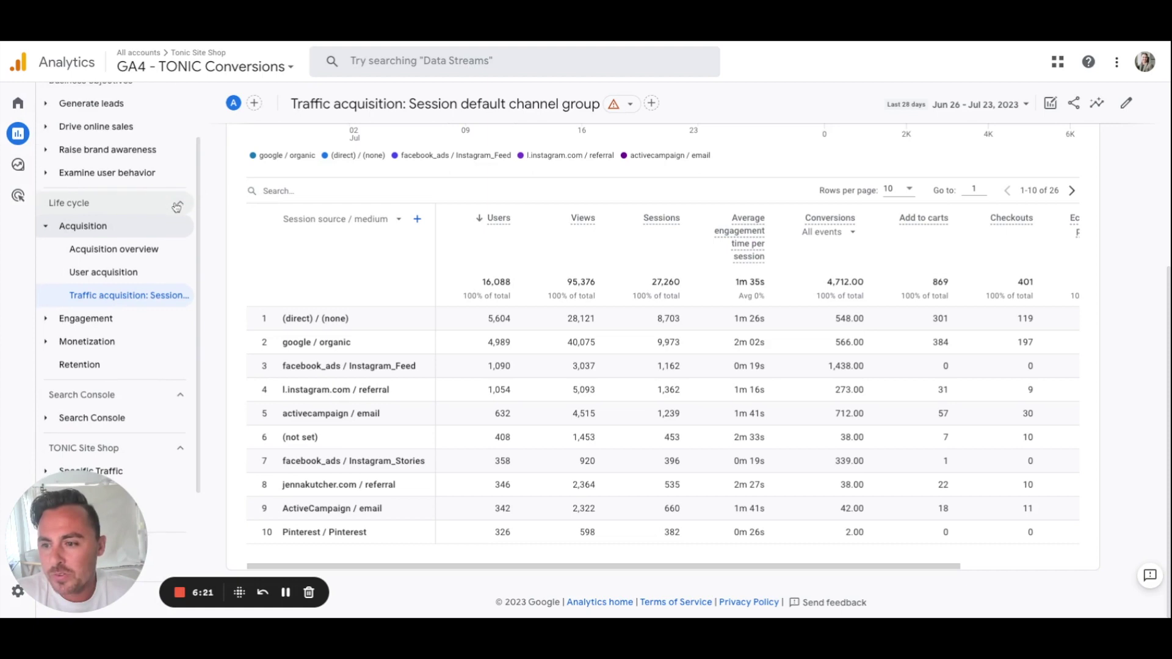
click(58, 320)
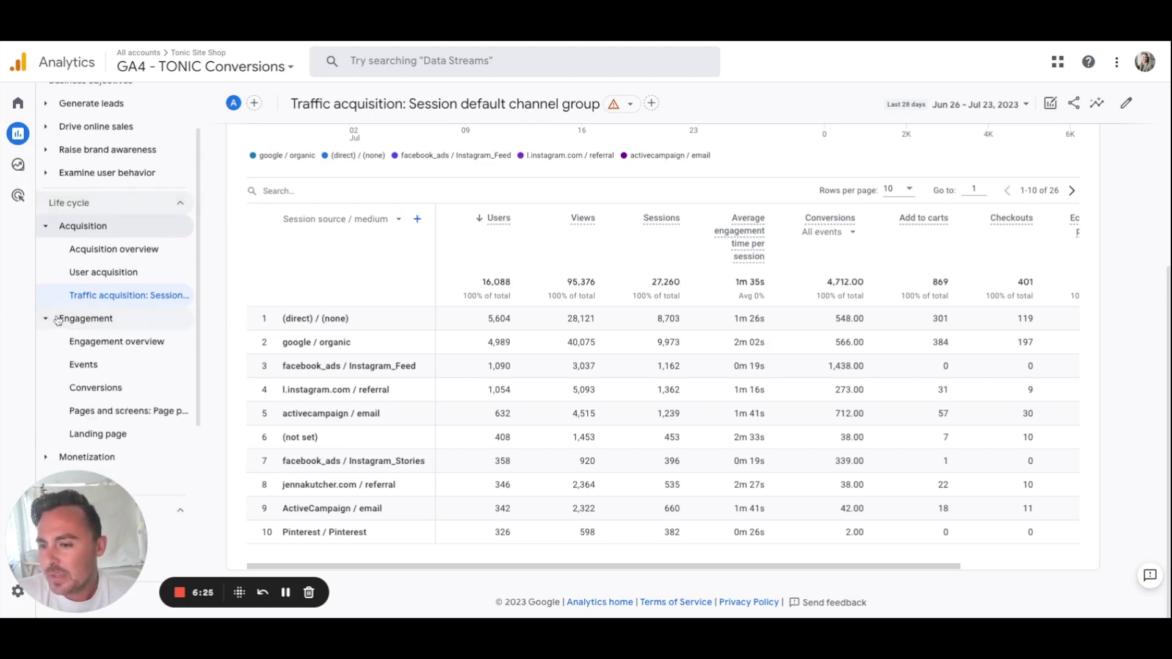
click(122, 415)
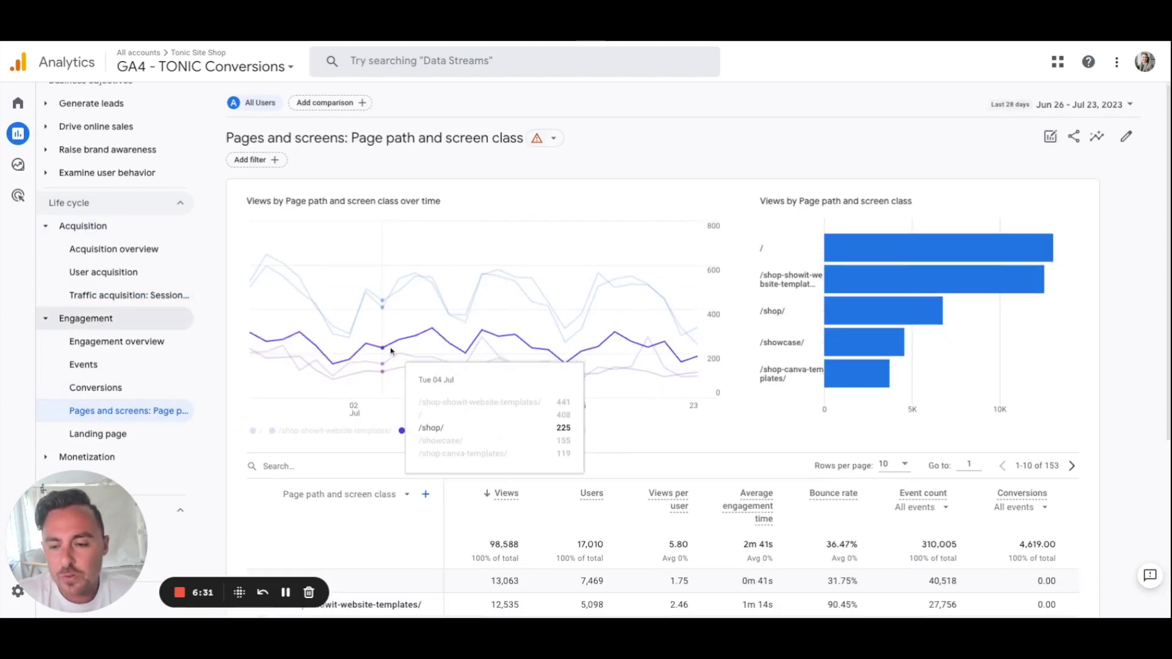
Step: Look through the page path table, then open the Pages and screens report for customization
scroll(391, 351, down, 4)
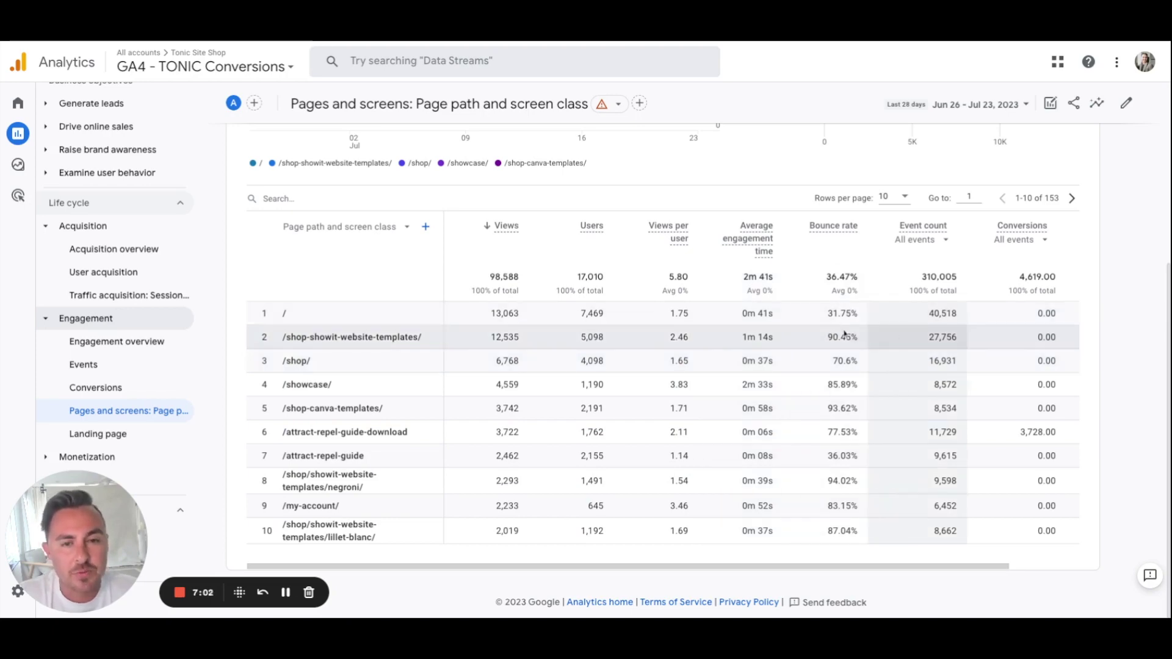
scroll(714, 342, up, 5)
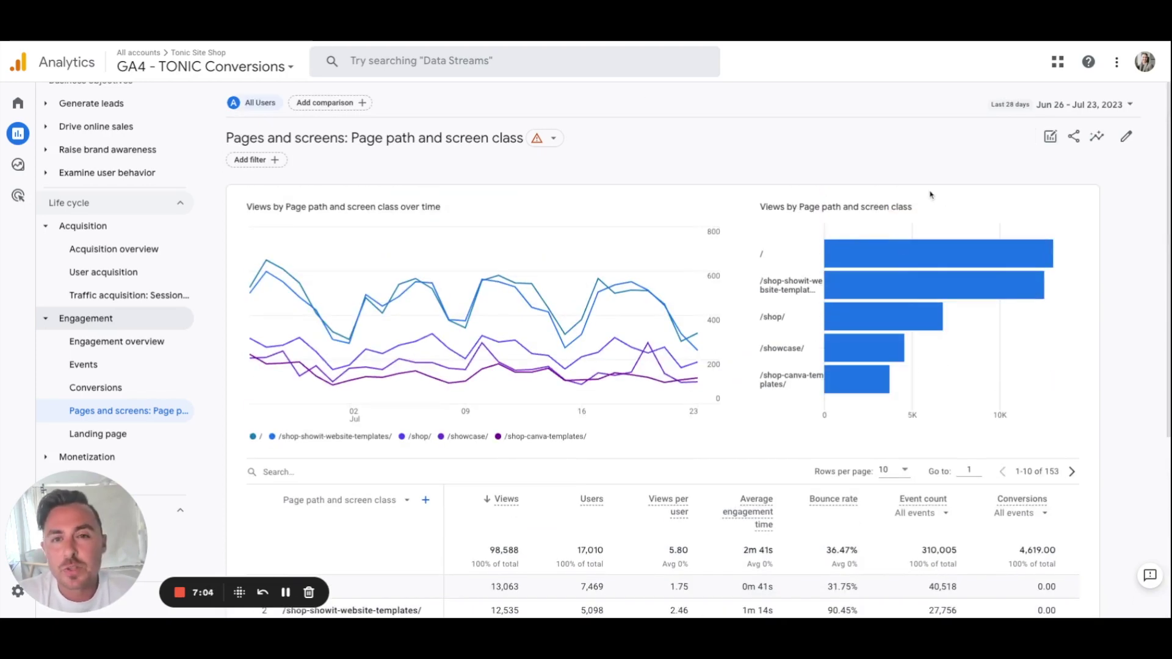
click(1127, 137)
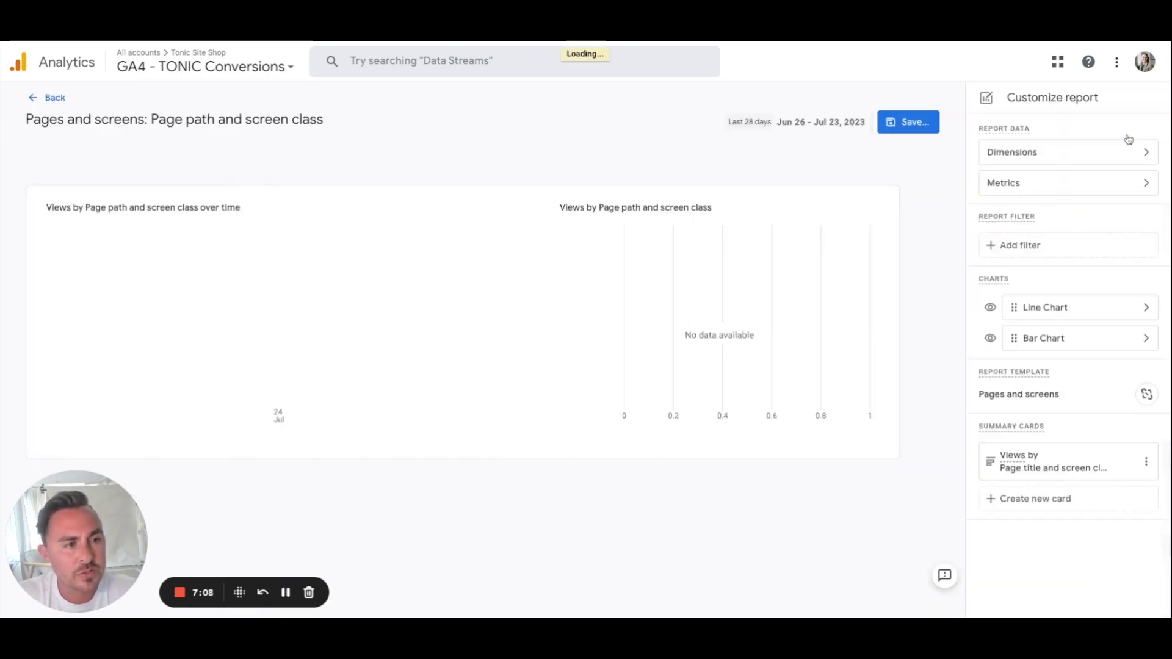
Step: Inspect the report's Metrics list, then view the Save options and close them without saving
click(1136, 185)
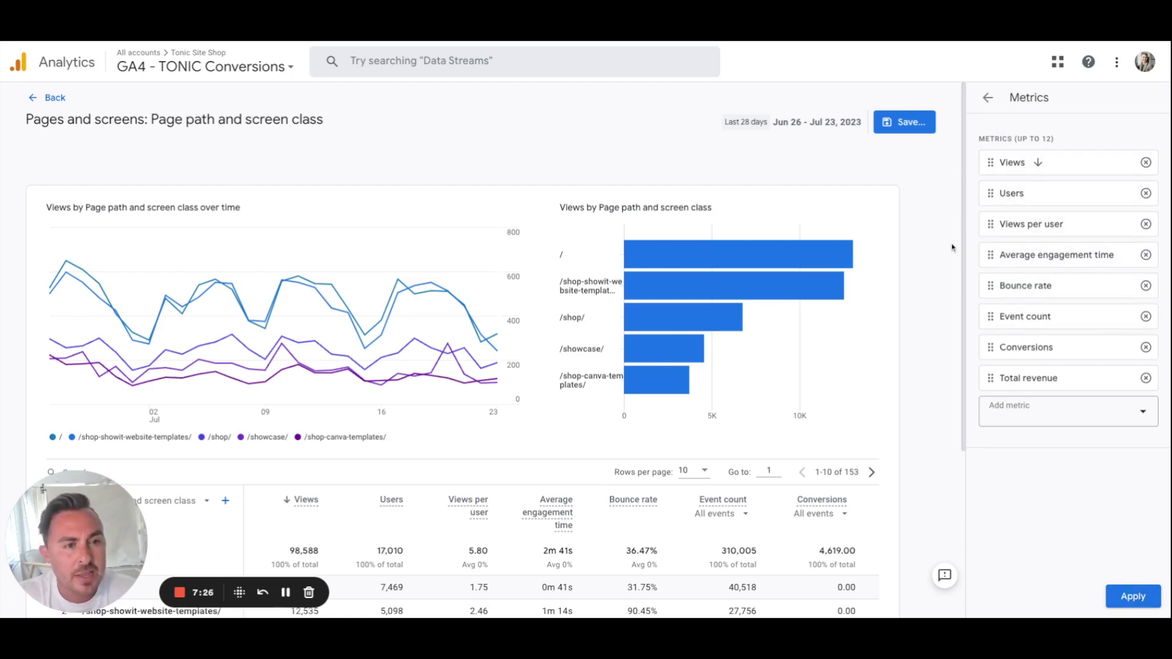
click(987, 98)
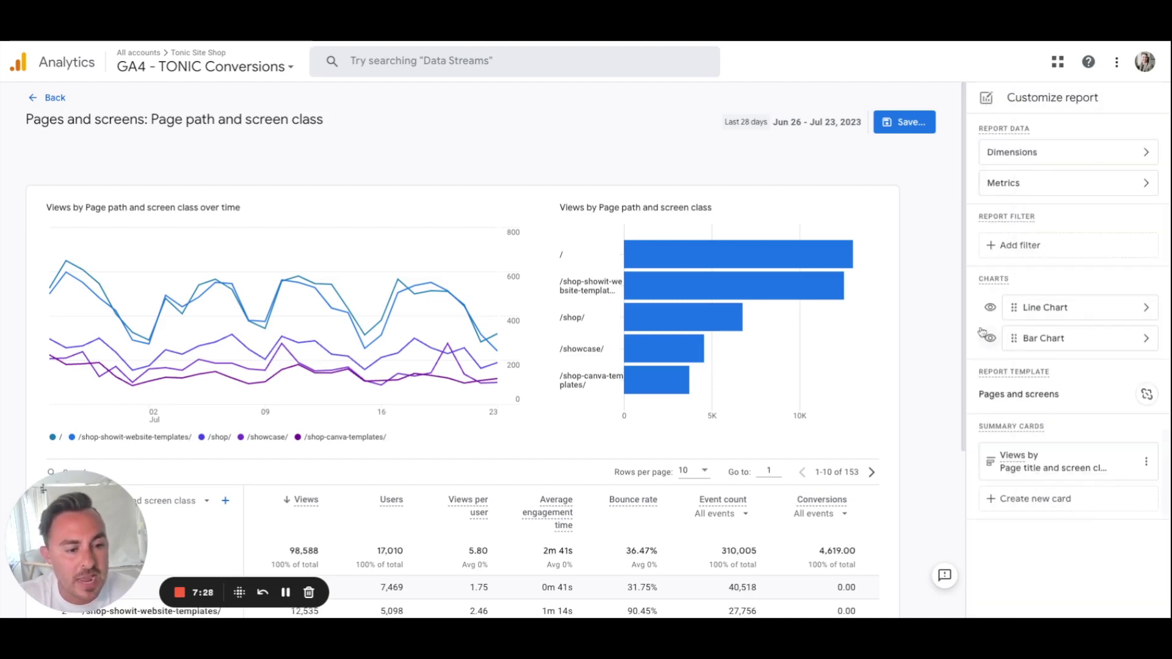
scroll(937, 330, down, 4)
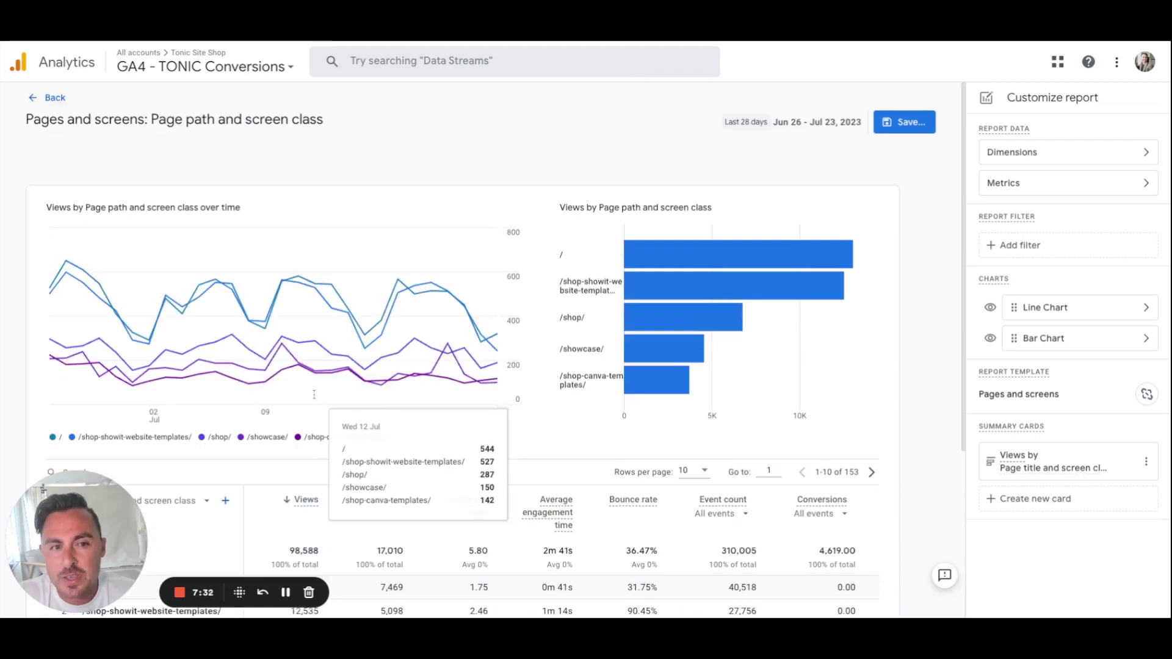
scroll(775, 166, up, 4)
click(904, 121)
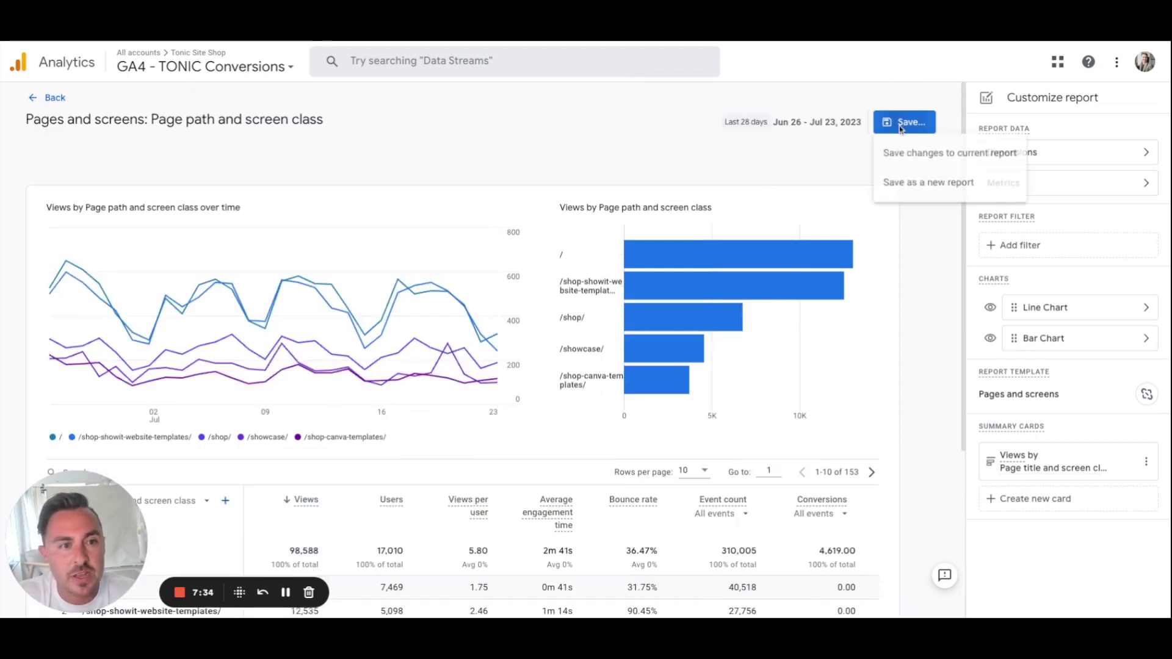
click(972, 130)
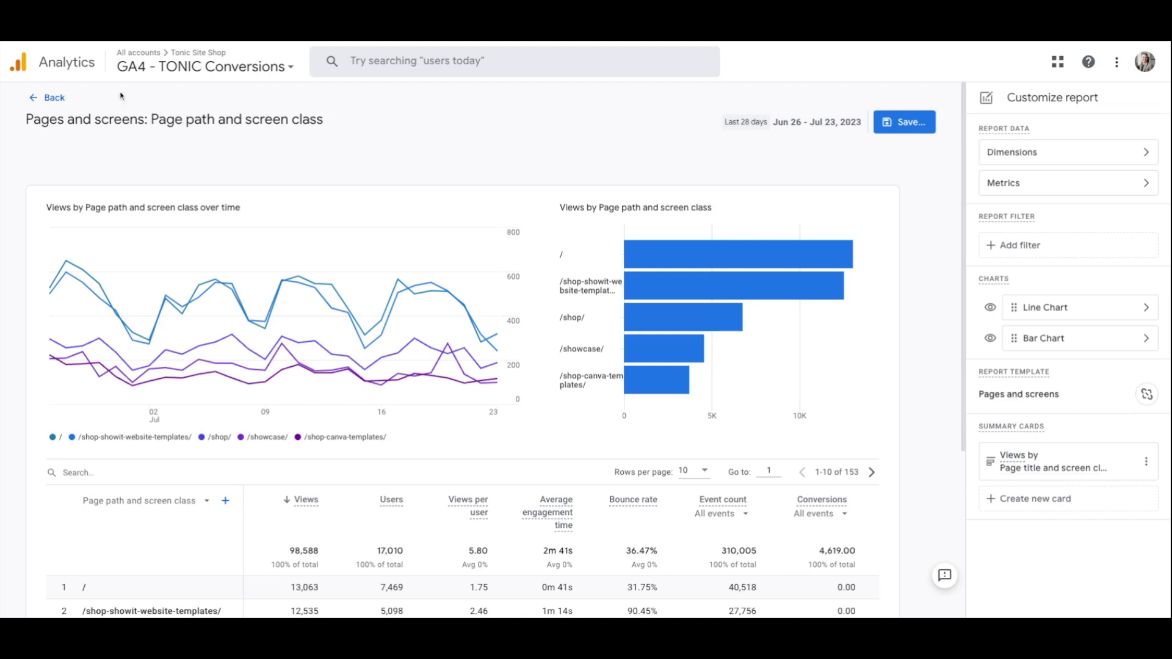
Step: Leave the report editor and open the Tech overview under User > Tech
click(49, 100)
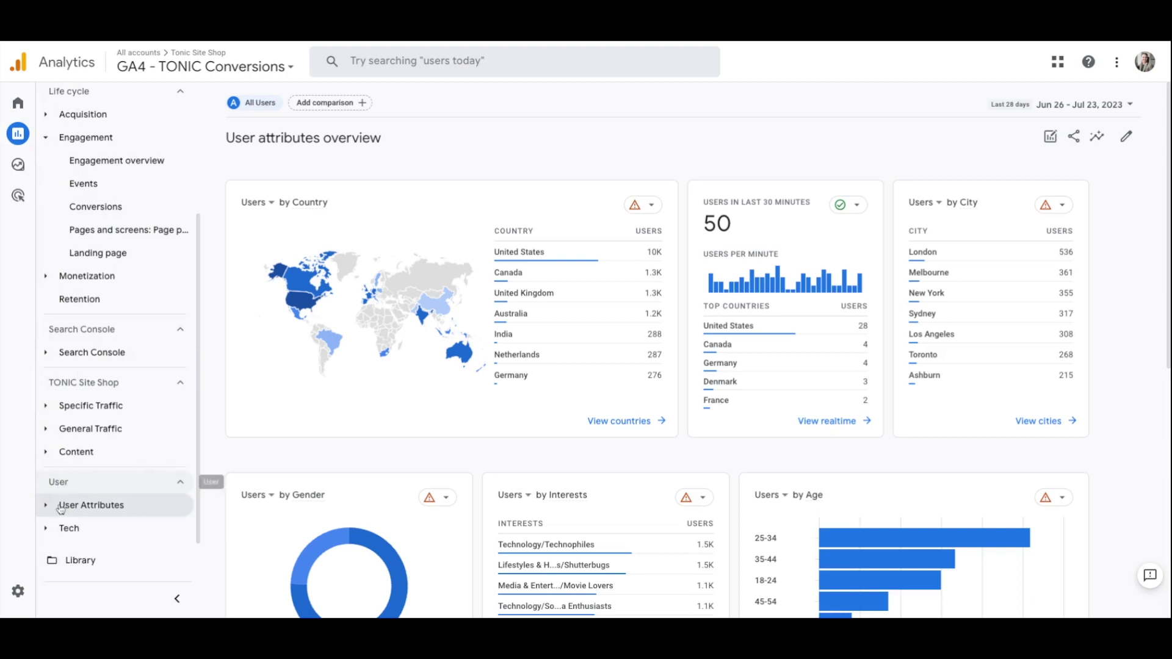
click(64, 529)
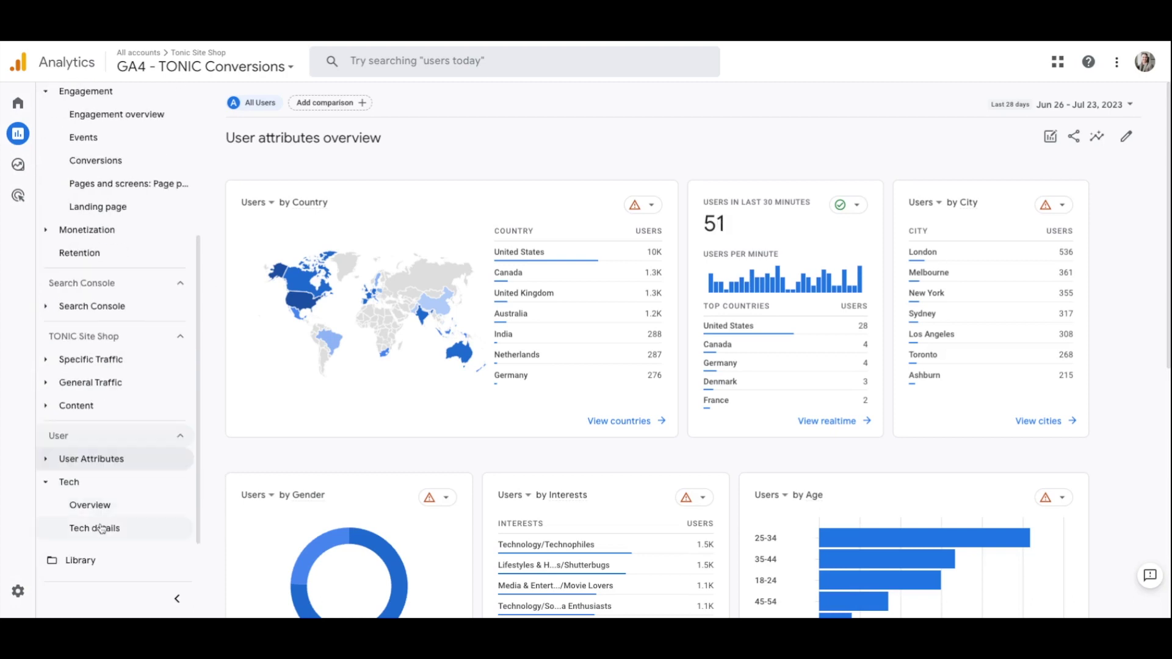
click(98, 509)
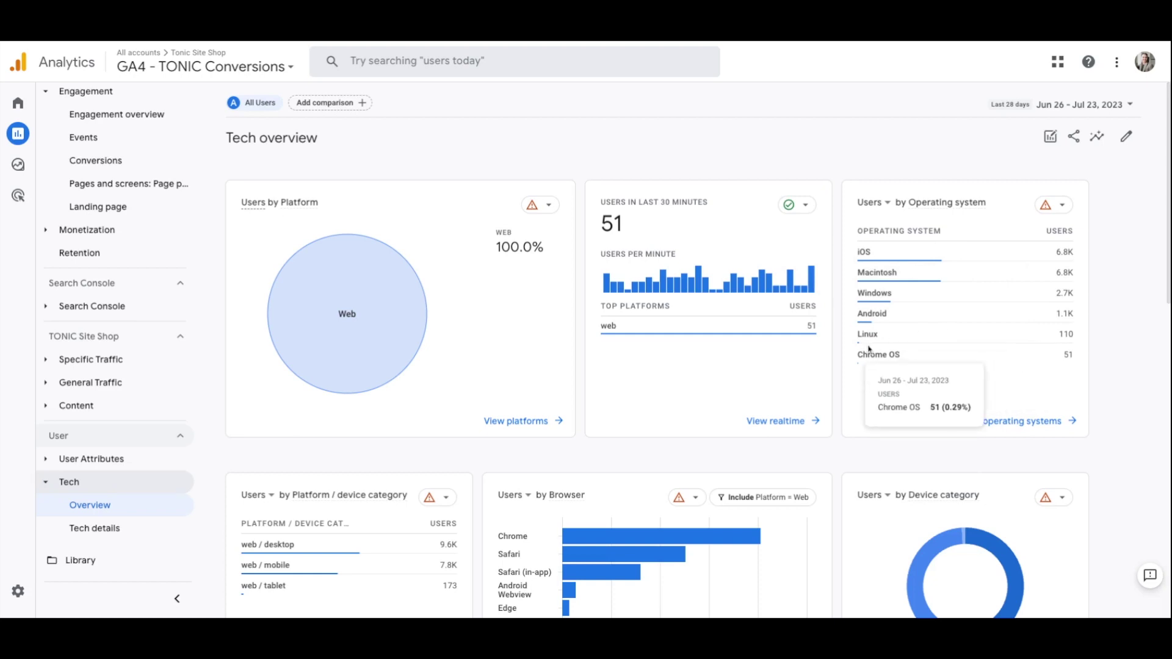
scroll(863, 353, down, 3)
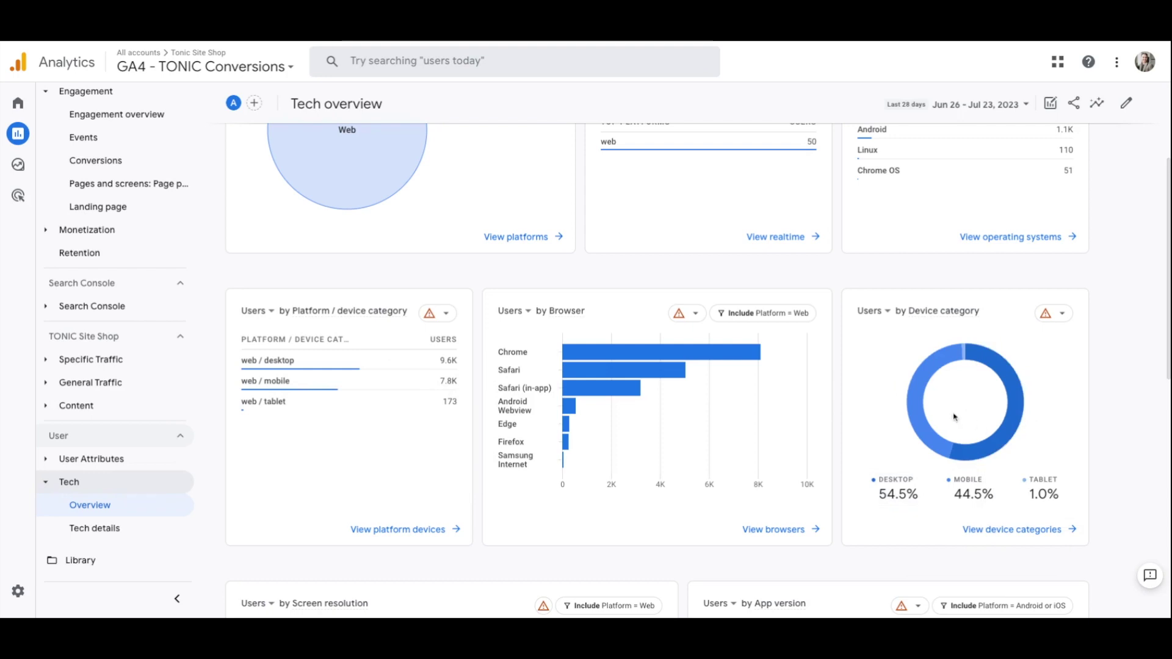
scroll(964, 415, down, 1)
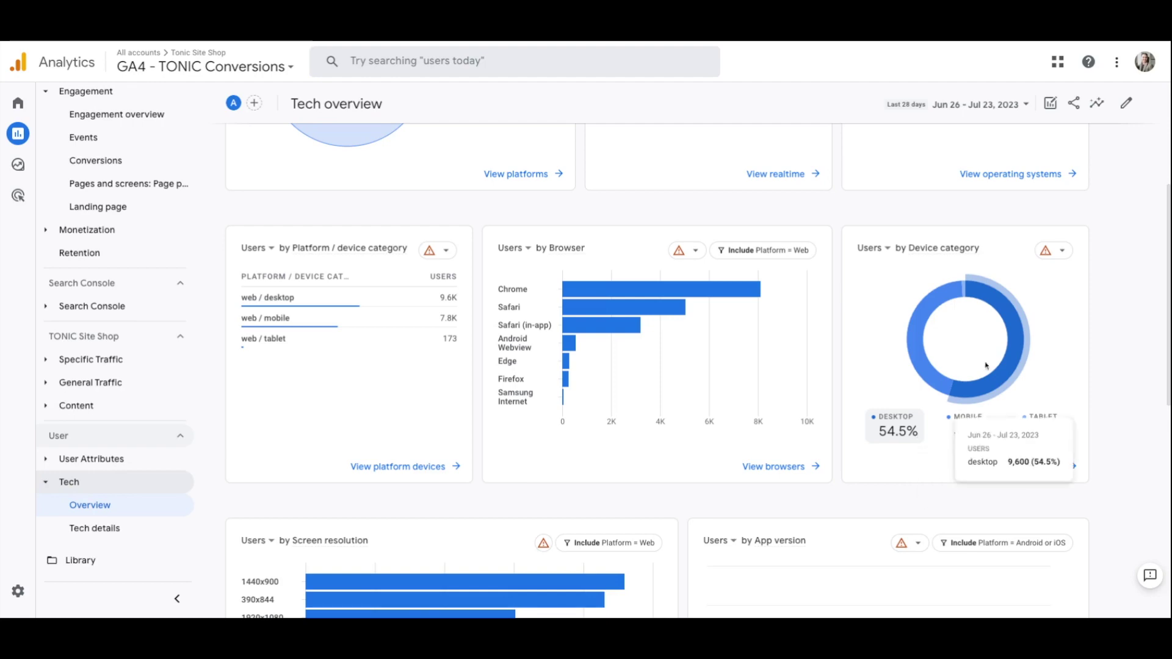
scroll(915, 322, up, 4)
scroll(915, 321, down, 7)
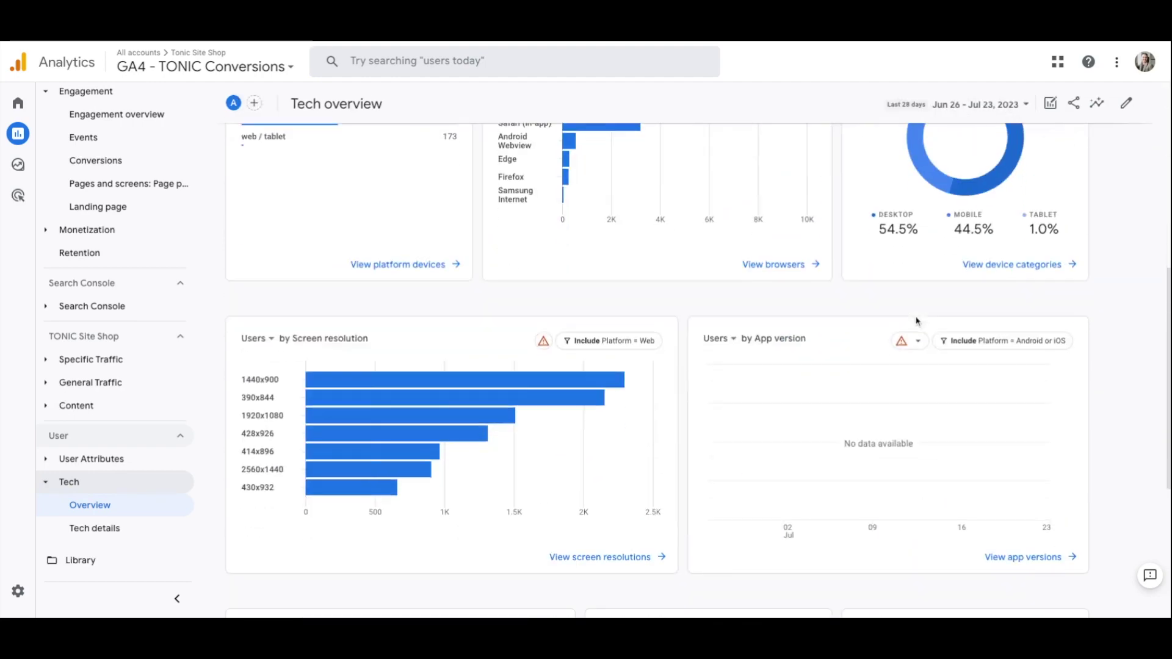
scroll(915, 320, up, 2)
scroll(913, 327, down, 1)
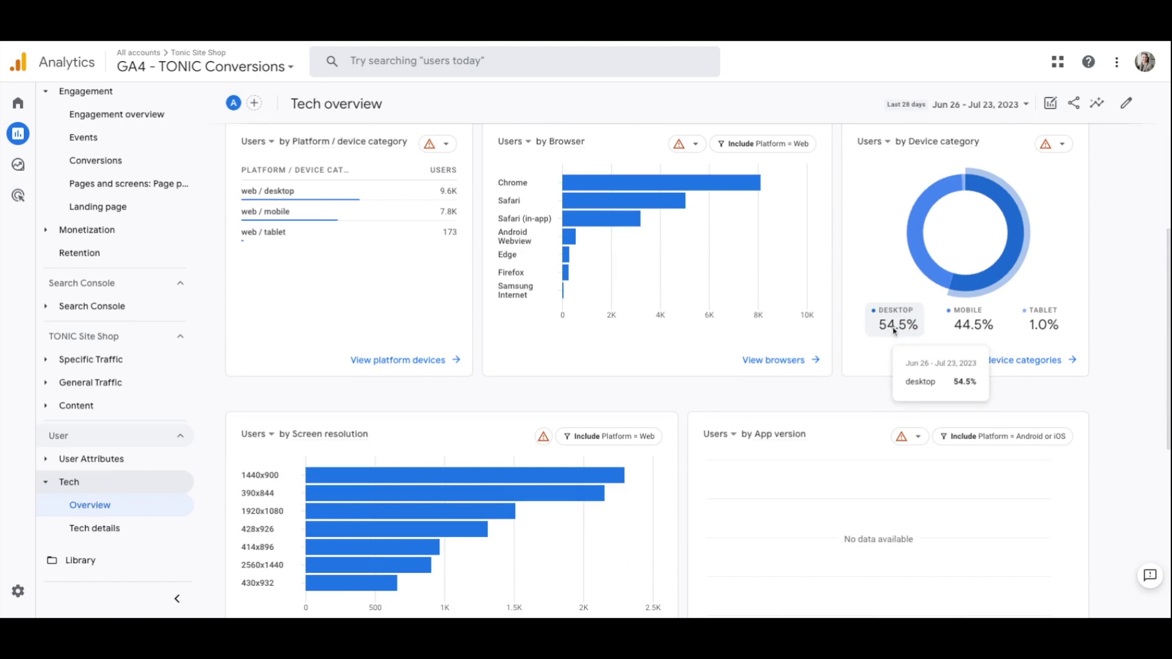
mouse_move(955, 326)
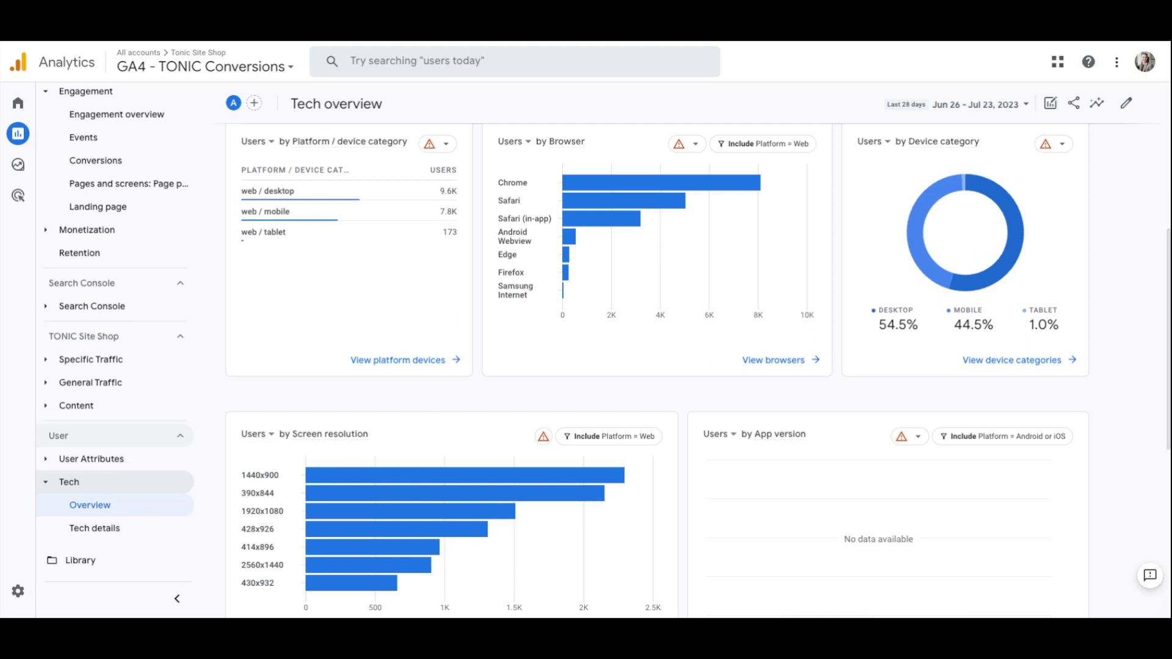
mouse_move(985, 340)
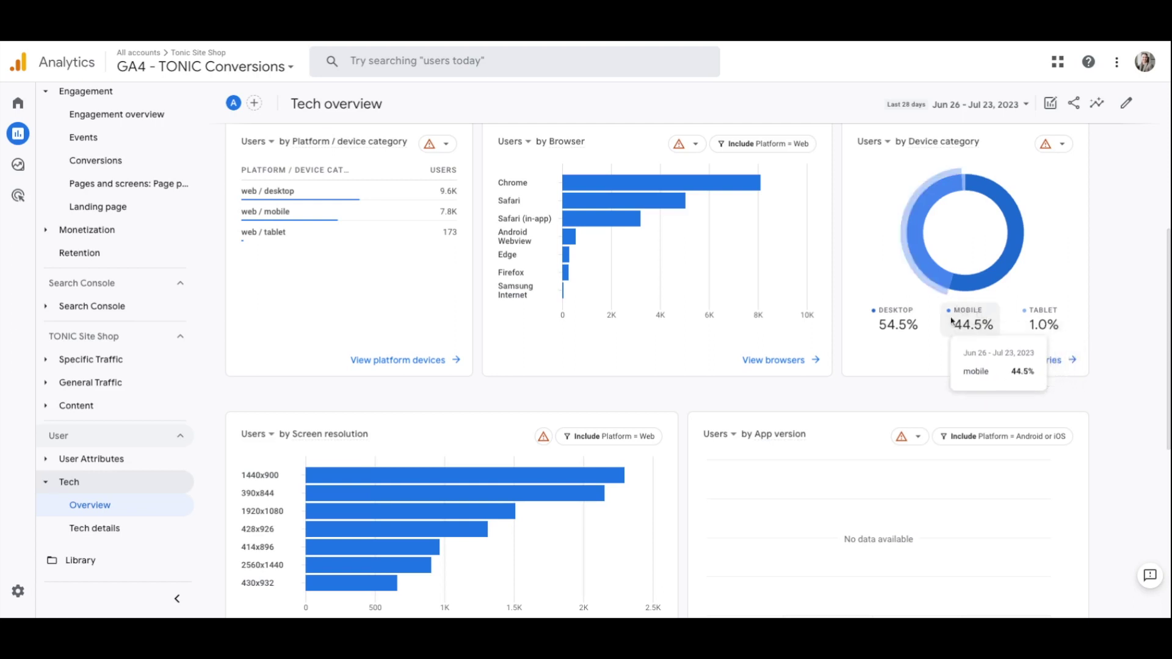